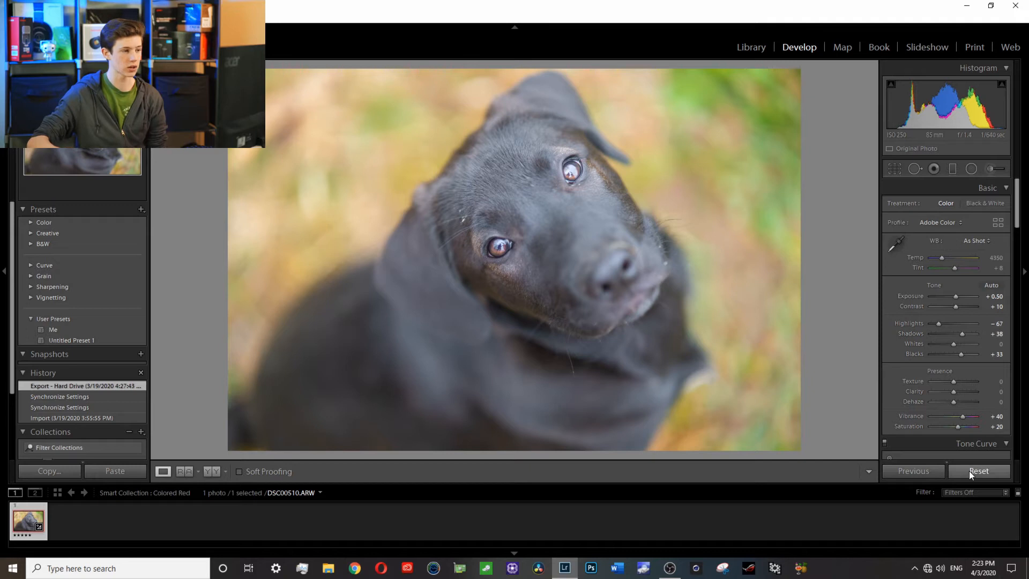
Reset all develop adjustments on the puppy photo DSC00510.ARW
{"action": "left_click", "coordinate": [968, 471]}
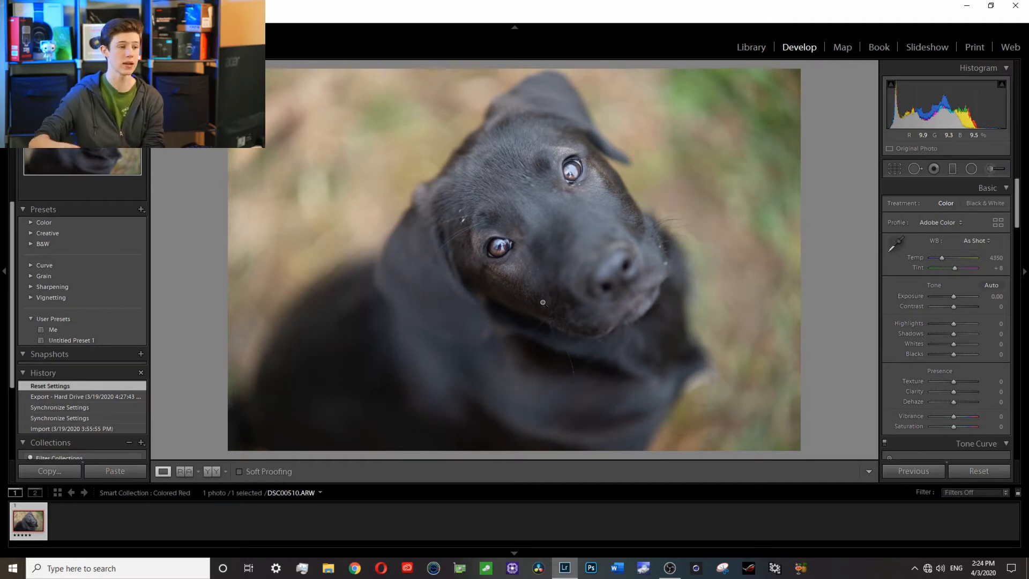
Look through the adjustment sections, from the basic tone settings through sharpening and lens corrections
{"action": "scroll", "coordinate": [959, 247], "scroll_direction": "down", "scroll_amount": 3}
{"action": "scroll", "coordinate": [959, 248], "scroll_direction": "up", "scroll_amount": 3}
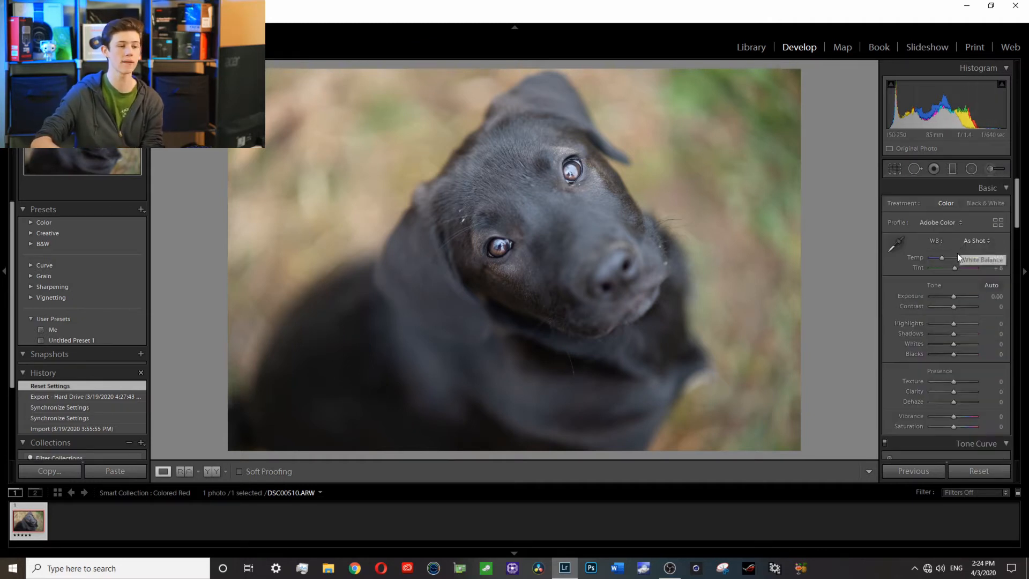
{"action": "scroll", "coordinate": [939, 255], "scroll_direction": "down", "scroll_amount": 10}
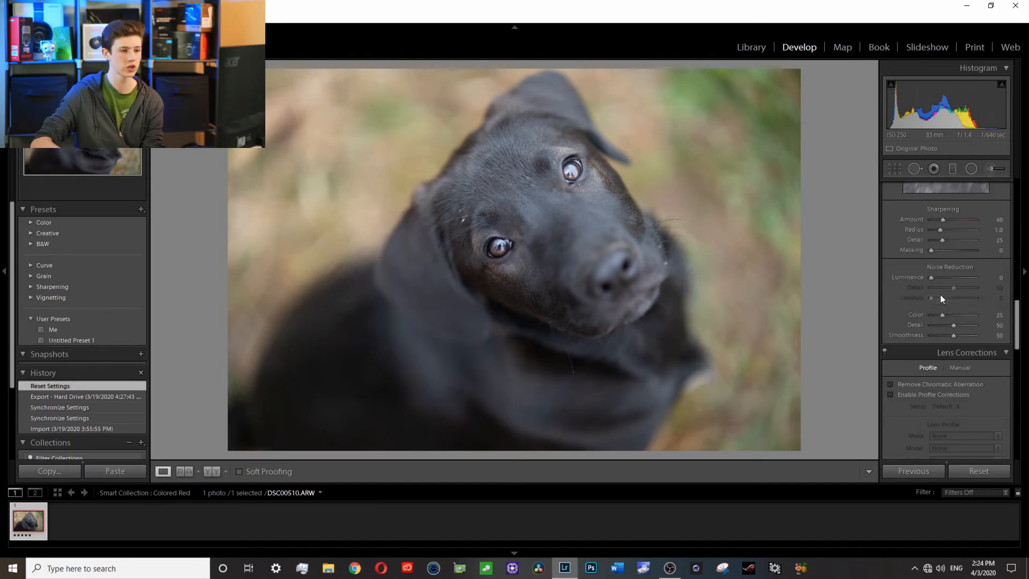
{"action": "scroll", "coordinate": [938, 292], "scroll_direction": "down", "scroll_amount": 2}
{"action": "scroll", "coordinate": [935, 375], "scroll_direction": "down", "scroll_amount": 3}
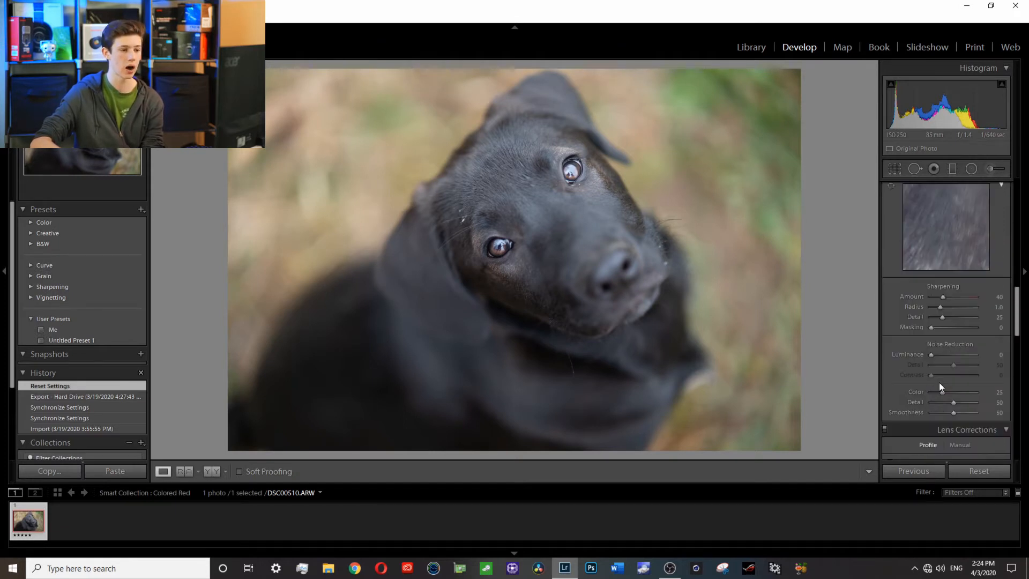
{"action": "scroll", "coordinate": [969, 345], "scroll_direction": "up", "scroll_amount": 5}
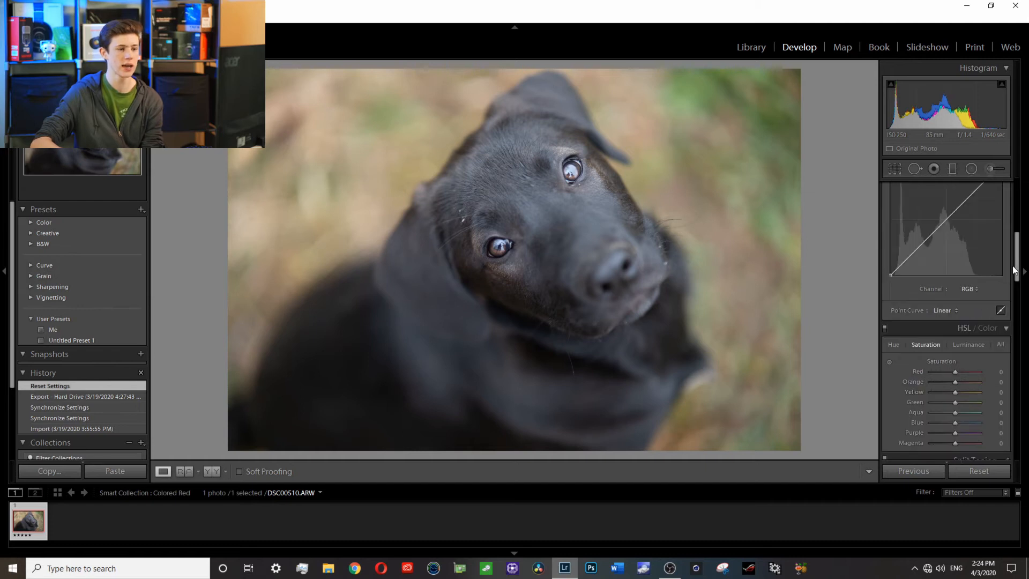
{"action": "scroll", "coordinate": [968, 359], "scroll_direction": "up", "scroll_amount": 5}
{"action": "scroll", "coordinate": [975, 378], "scroll_direction": "down", "scroll_amount": 1}
{"action": "scroll", "coordinate": [973, 361], "scroll_direction": "up", "scroll_amount": 3}
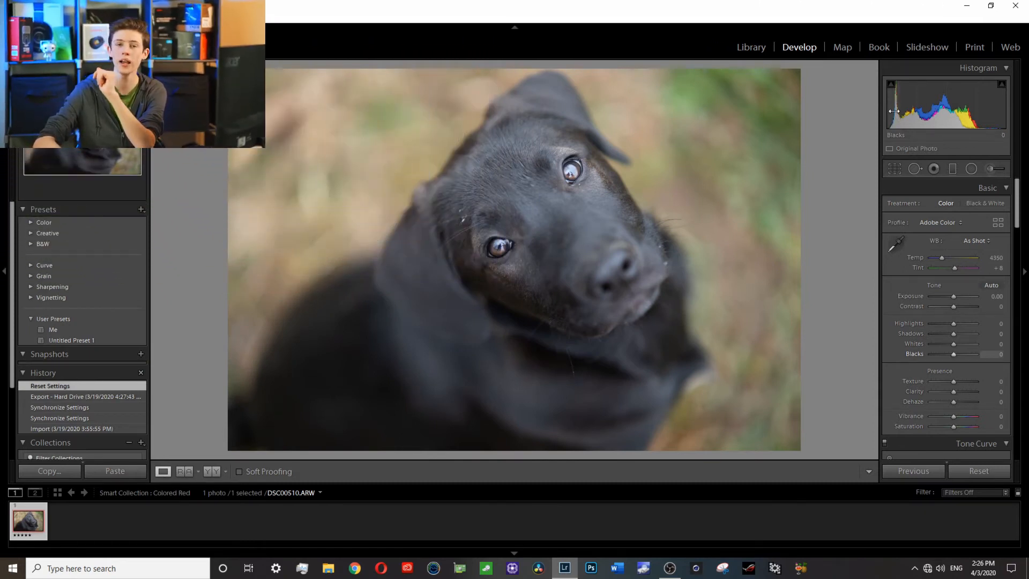
Try Shadows at +45 to compare the histogram, and reset Shadows to 0
{"action": "left_click", "coordinate": [964, 333]}
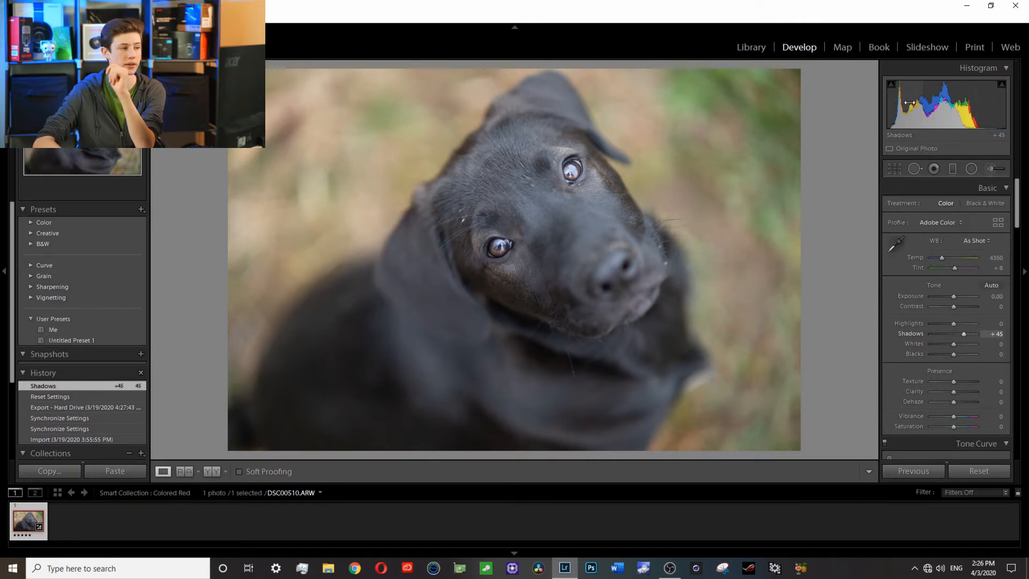
{"action": "double_click", "coordinate": [967, 333]}
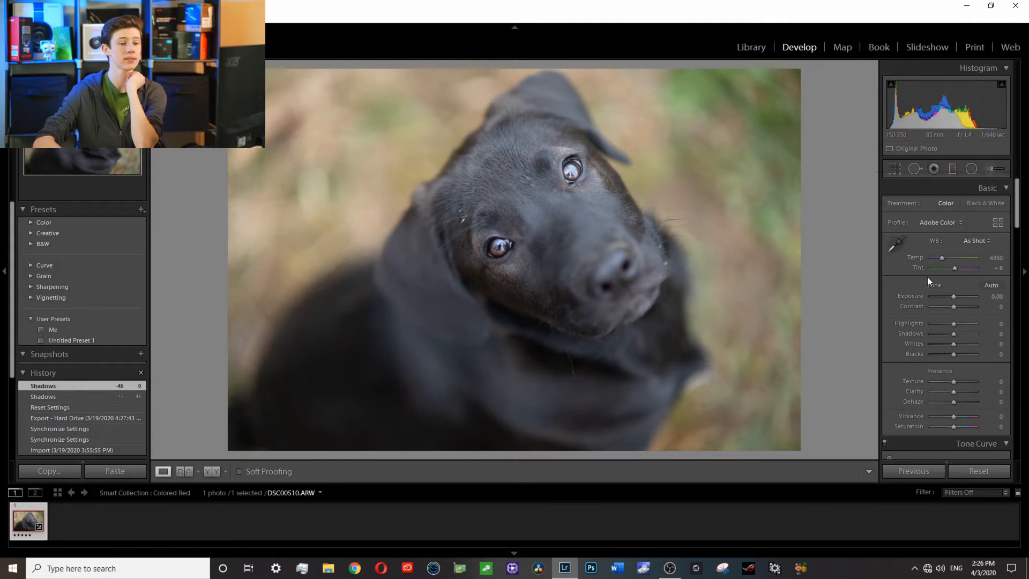
Brighten the puppy photo by setting Exposure to +0.50
{"action": "scroll", "coordinate": [952, 295], "scroll_direction": "up", "scroll_amount": 3}
{"action": "scroll", "coordinate": [953, 295], "scroll_direction": "up", "scroll_amount": 1}
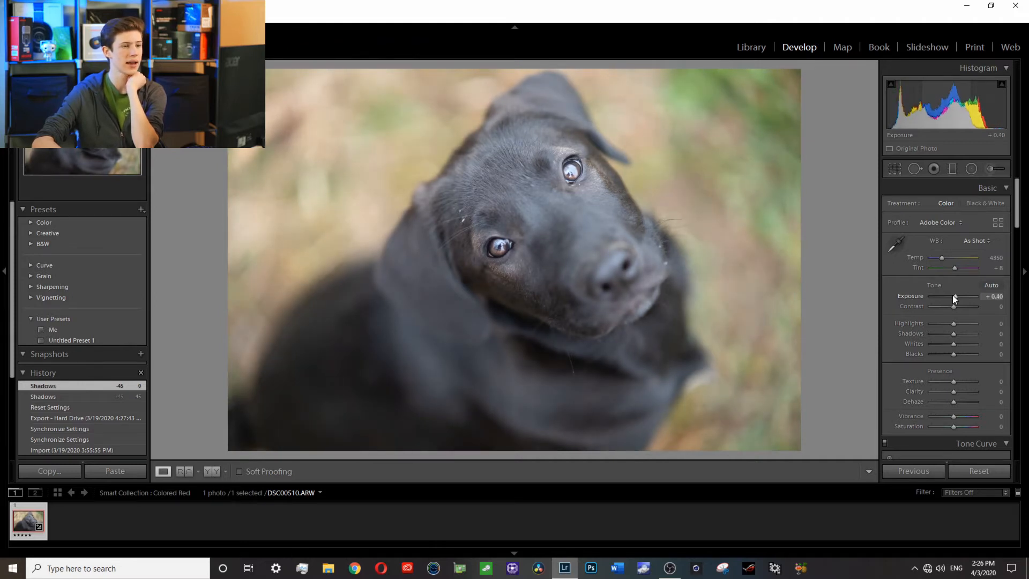
{"action": "scroll", "coordinate": [953, 295], "scroll_direction": "up", "scroll_amount": 1}
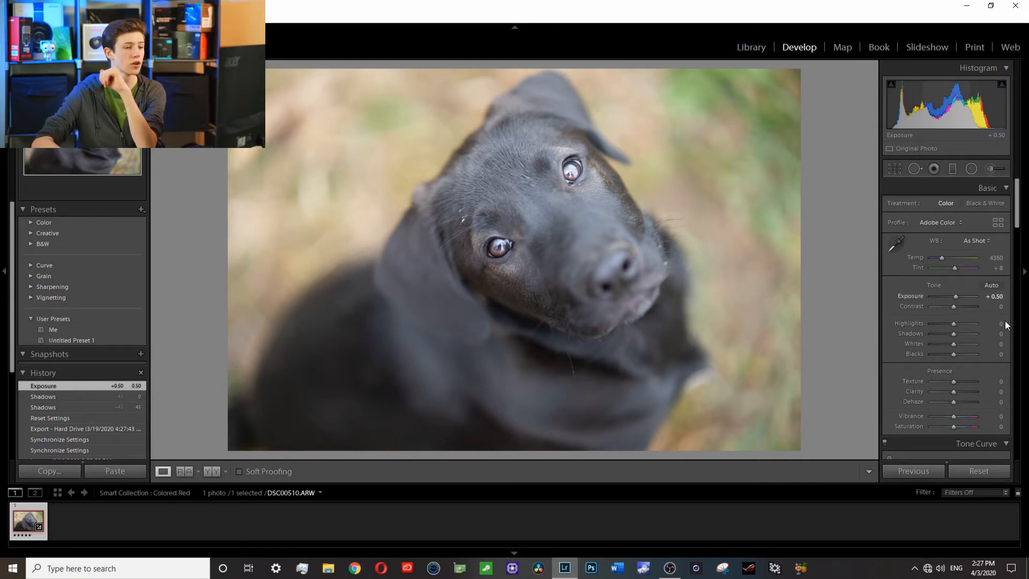
Set Highlights to −60 and Shadows to +60 to recover detail in the background and the dark fur
{"action": "scroll", "coordinate": [933, 300], "scroll_direction": "down", "scroll_amount": 3}
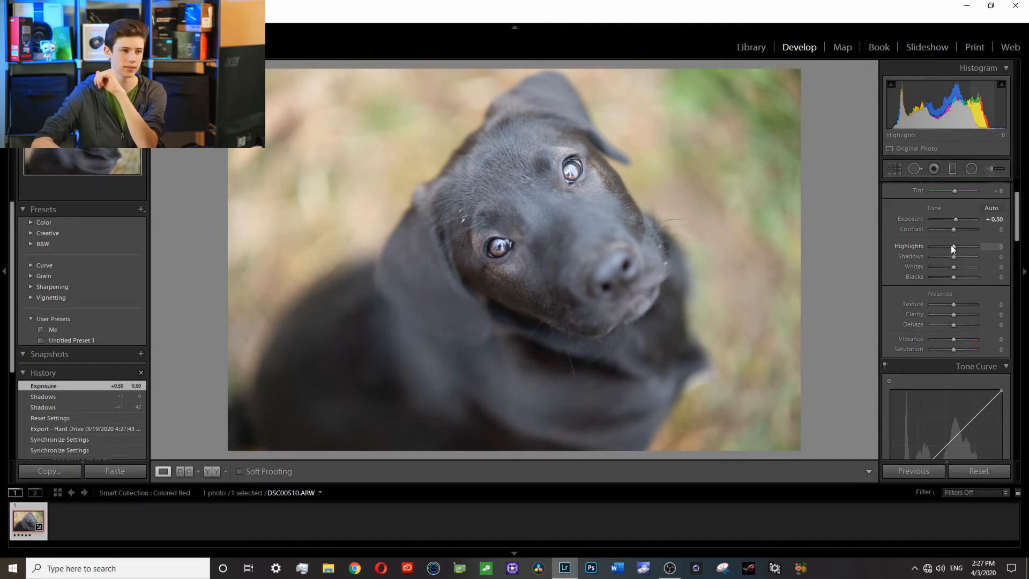
{"action": "left_click_drag", "start_coordinate": [952, 248], "coordinate": [937, 249]}
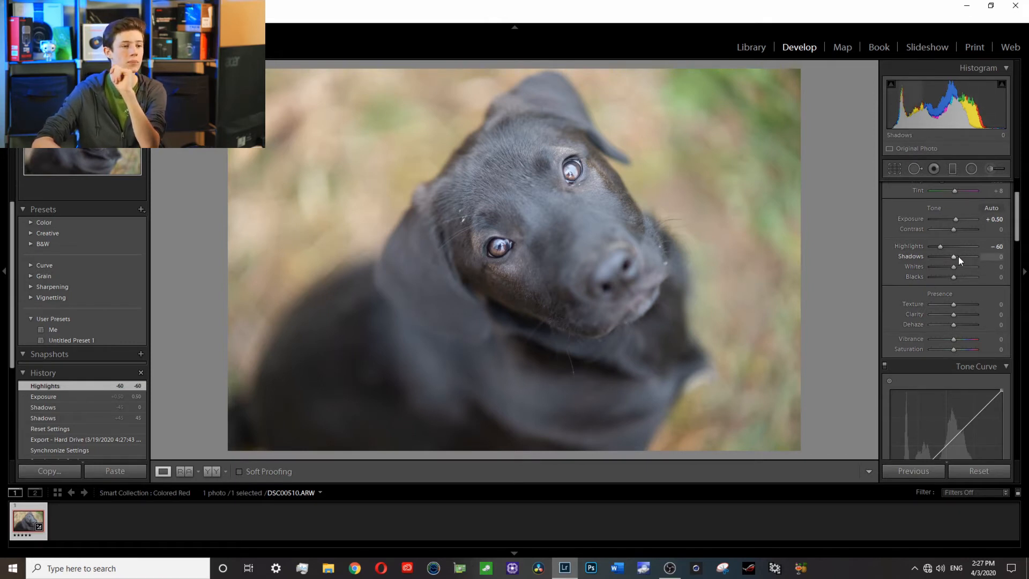
{"action": "left_click_drag", "start_coordinate": [955, 255], "coordinate": [968, 249]}
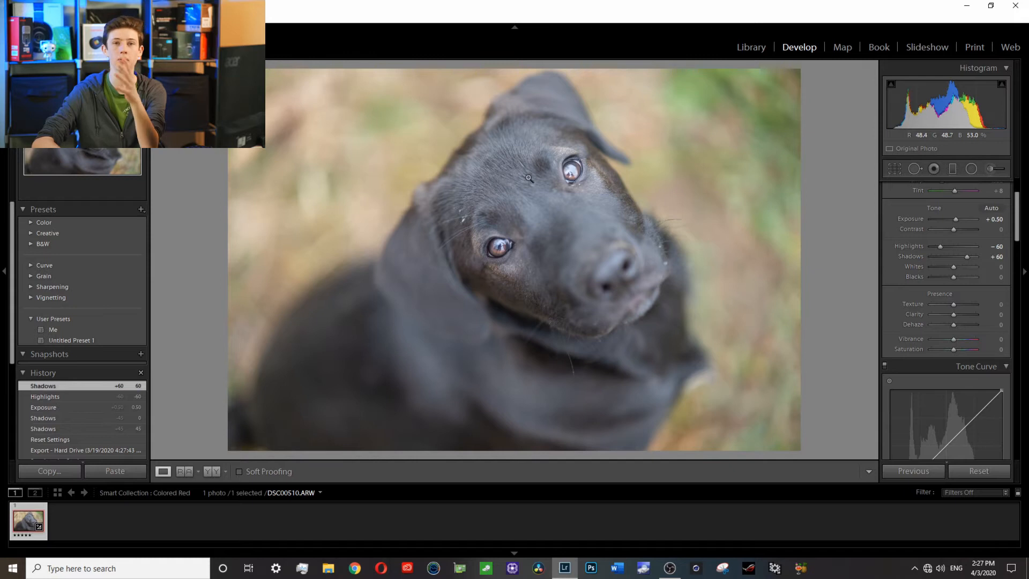
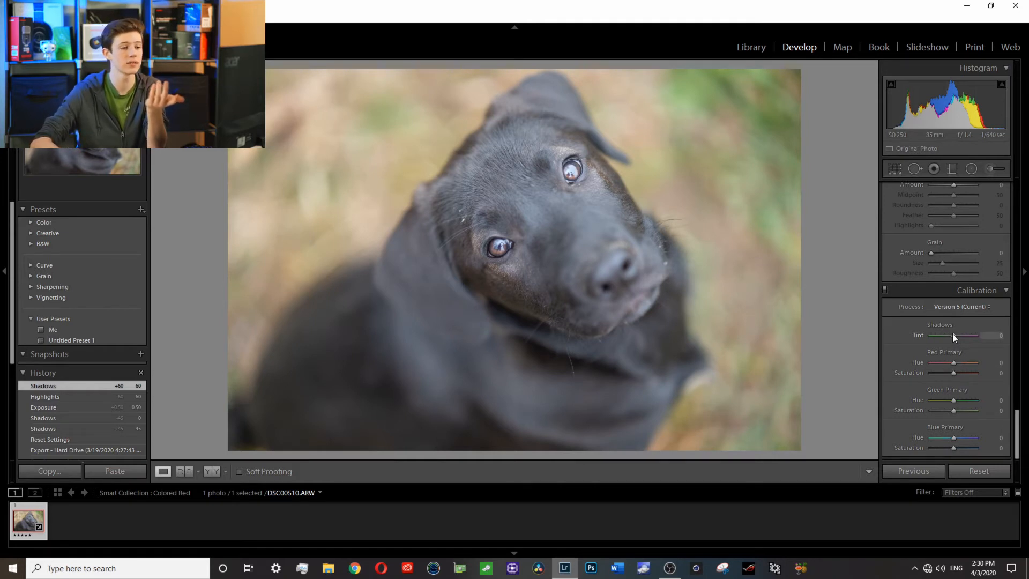
In Calibration, set the Shadows Tint to +15 and the Red Primary to Hue −15 and Saturation +40
{"action": "left_click_drag", "start_coordinate": [953, 334], "coordinate": [954, 336]}
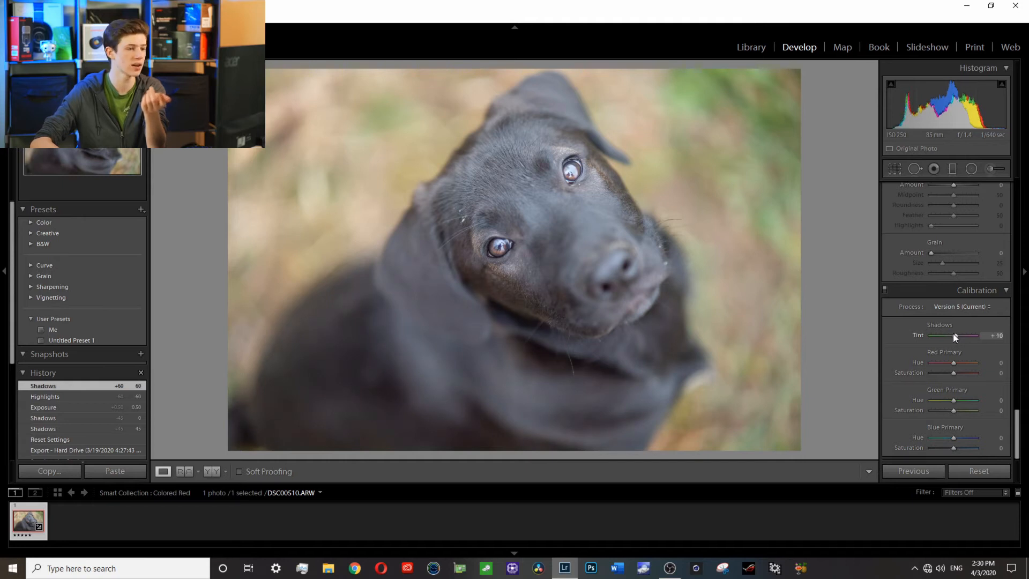
{"action": "left_click_drag", "start_coordinate": [953, 336], "coordinate": [957, 335]}
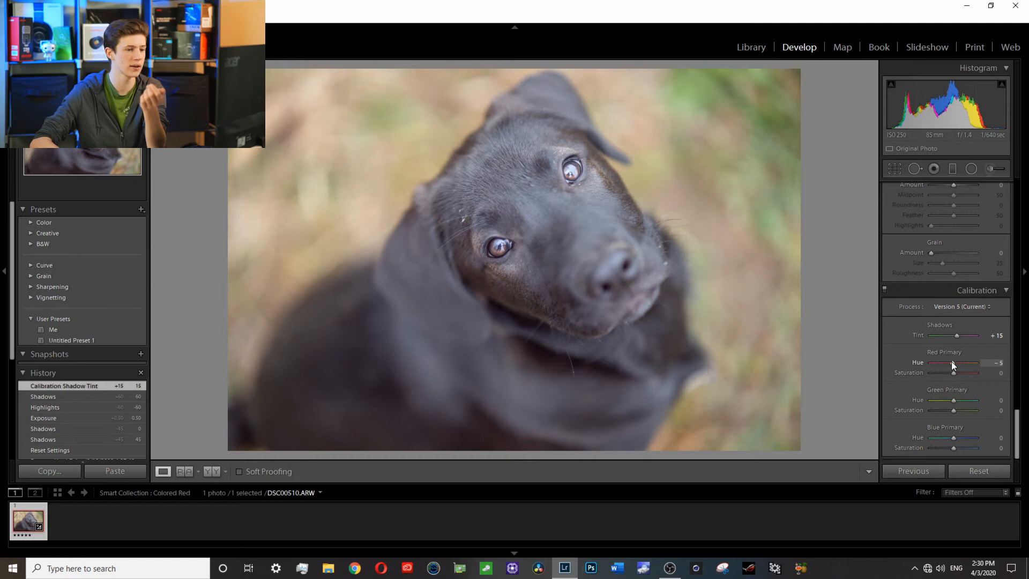
{"action": "key", "text": "Down"}
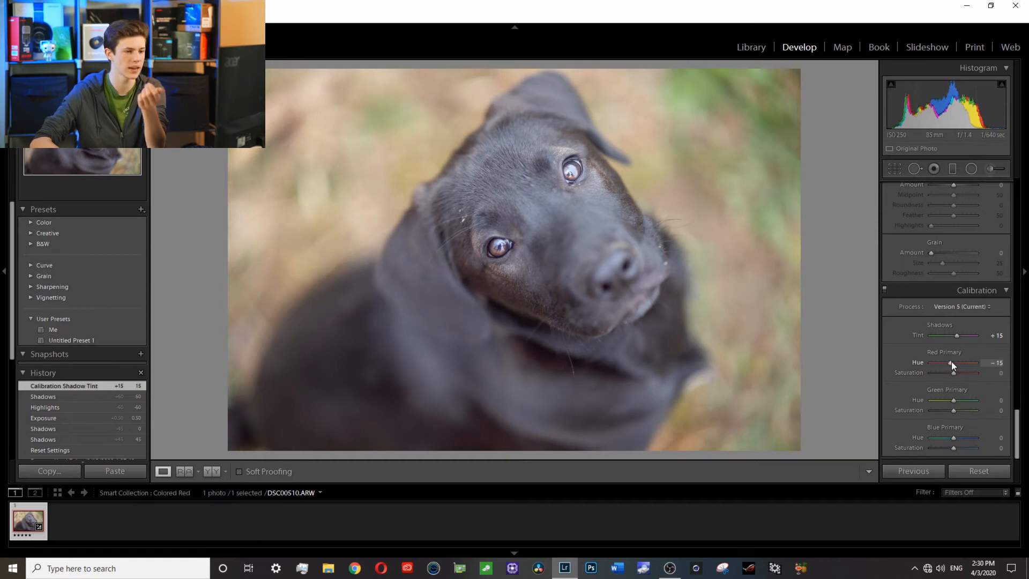
{"action": "left_click_drag", "start_coordinate": [952, 372], "coordinate": [960, 373]}
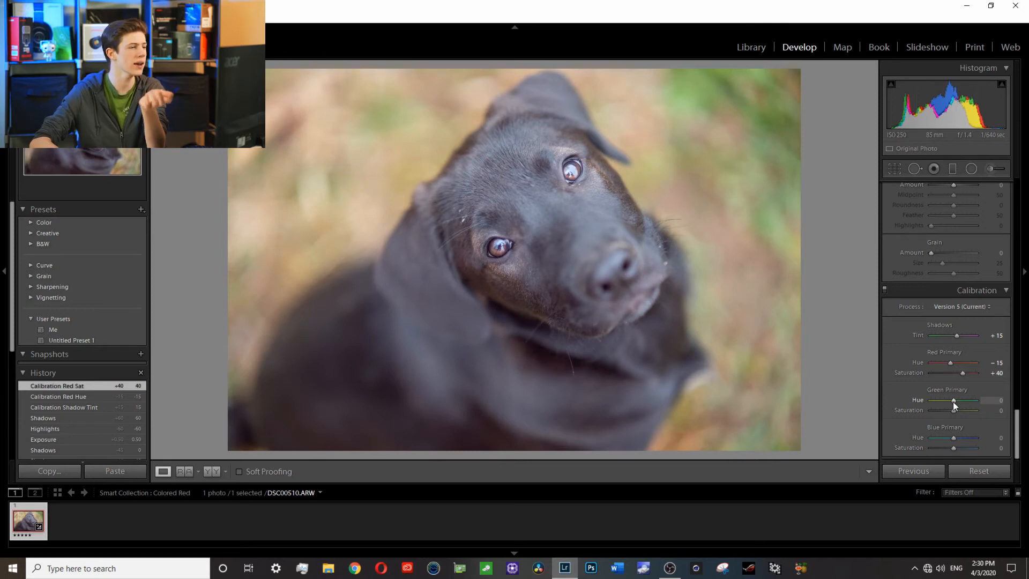
In Calibration, set Green Primary to Hue +69, Saturation +40, Blue Primary to Hue +19, Saturation +38, Red Saturation to +12 and Shadows Tint to +5
{"action": "left_click_drag", "start_coordinate": [952, 400], "coordinate": [962, 446]}
{"action": "left_click_drag", "start_coordinate": [959, 375], "coordinate": [953, 377]}
{"action": "left_click_drag", "start_coordinate": [956, 336], "coordinate": [953, 337]}
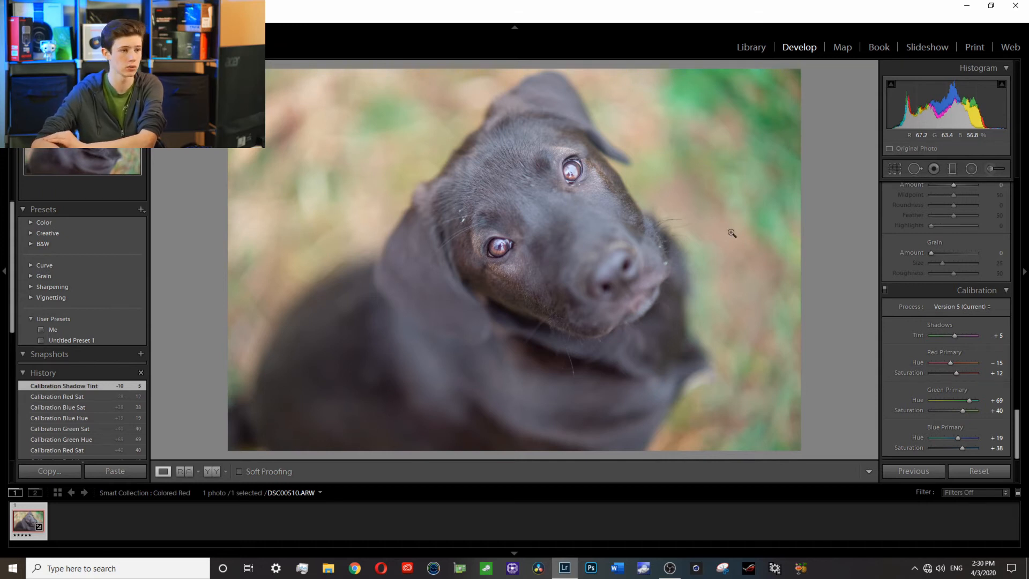
Sharpen the photo with Amount 139 and set Masking to 67 to limit sharpening to the edges and facial detail
{"action": "scroll", "coordinate": [921, 320], "scroll_direction": "up", "scroll_amount": 10}
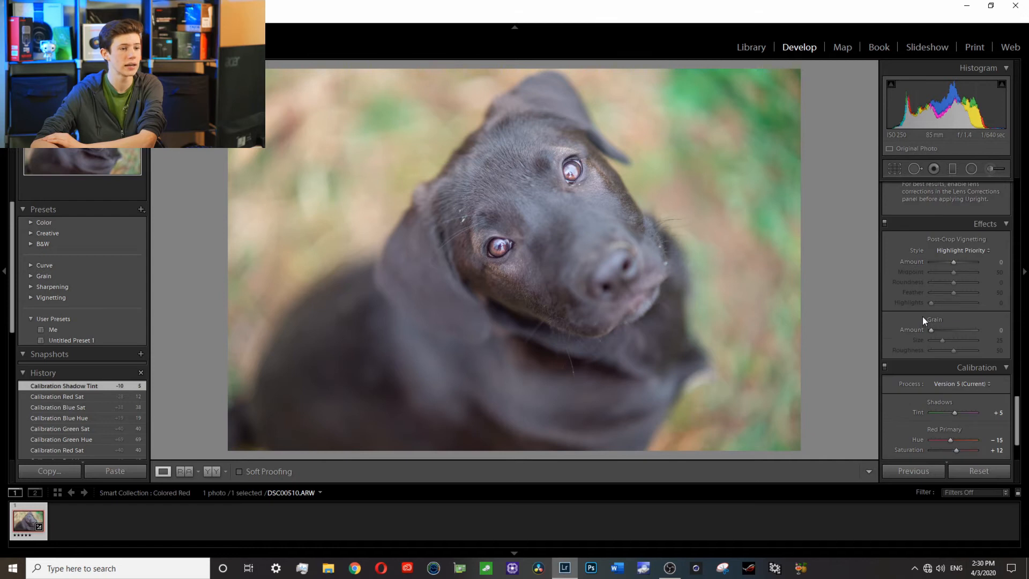
{"action": "scroll", "coordinate": [924, 313], "scroll_direction": "up", "scroll_amount": 5}
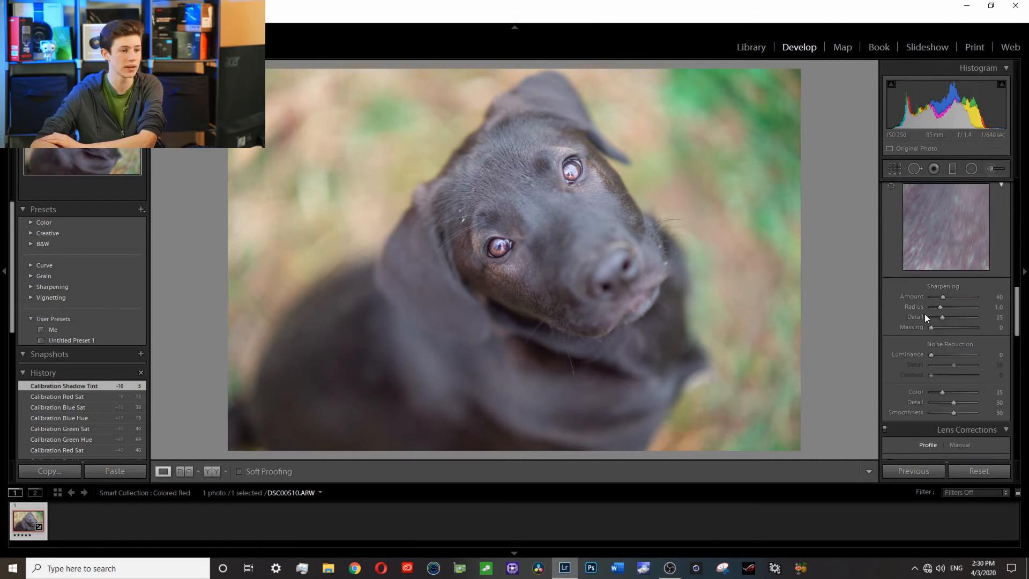
{"action": "scroll", "coordinate": [948, 312], "scroll_direction": "down", "scroll_amount": 2}
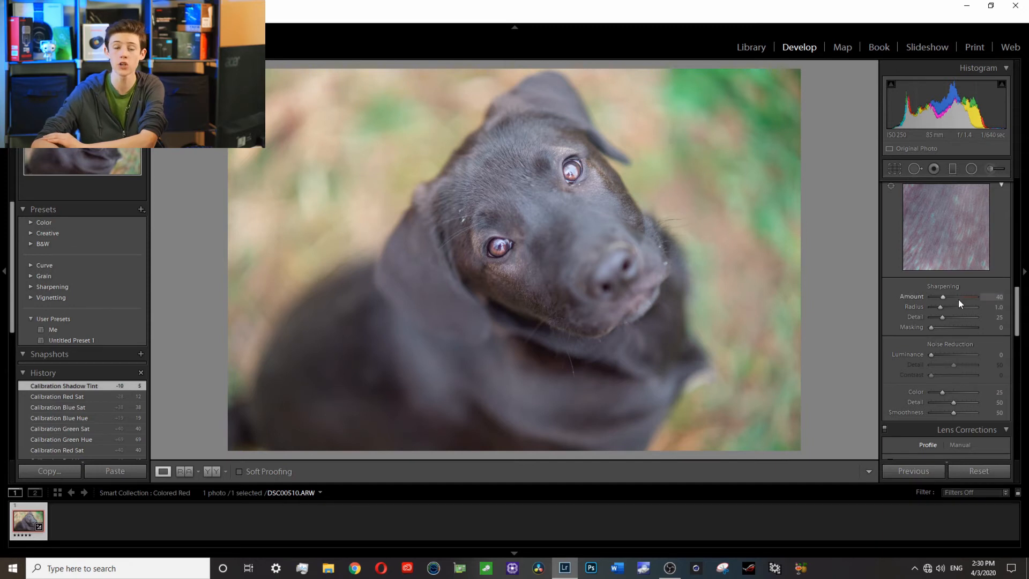
{"action": "left_click_drag", "start_coordinate": [957, 298], "coordinate": [972, 300]}
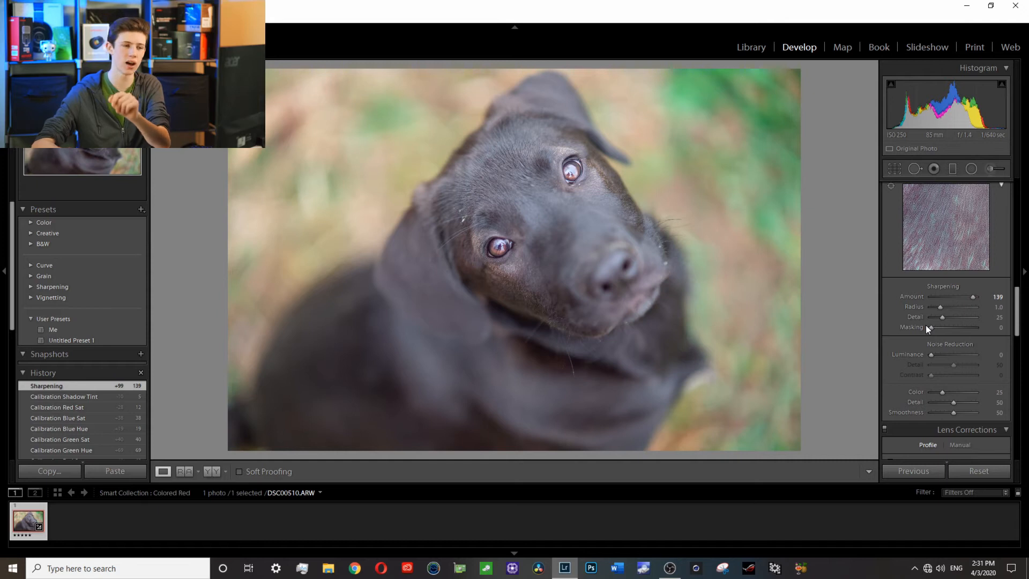
{"action": "left_click_drag", "start_coordinate": [937, 326], "coordinate": [959, 340]}
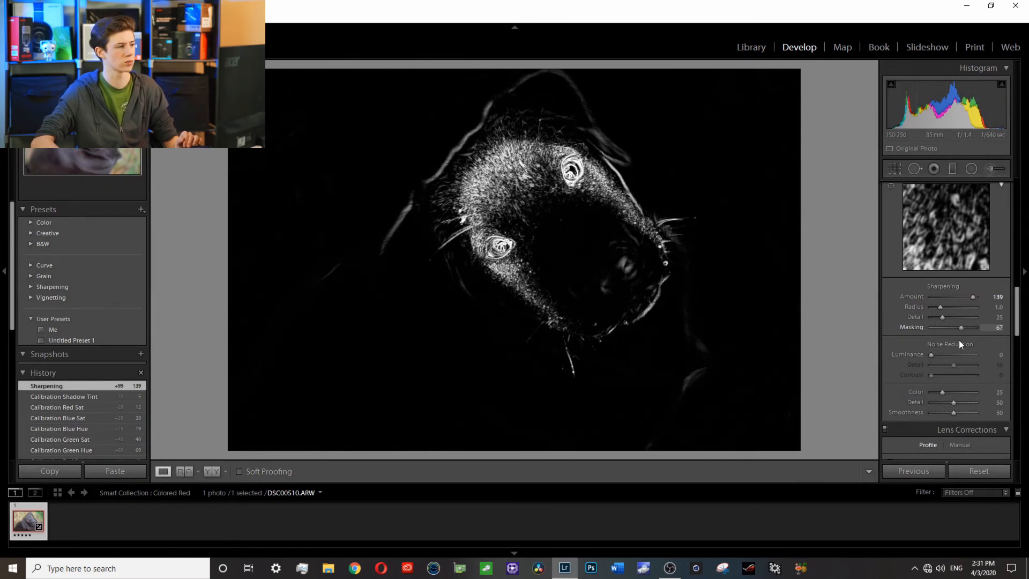
{"action": "left_click_drag", "start_coordinate": [960, 340], "coordinate": [959, 340]}
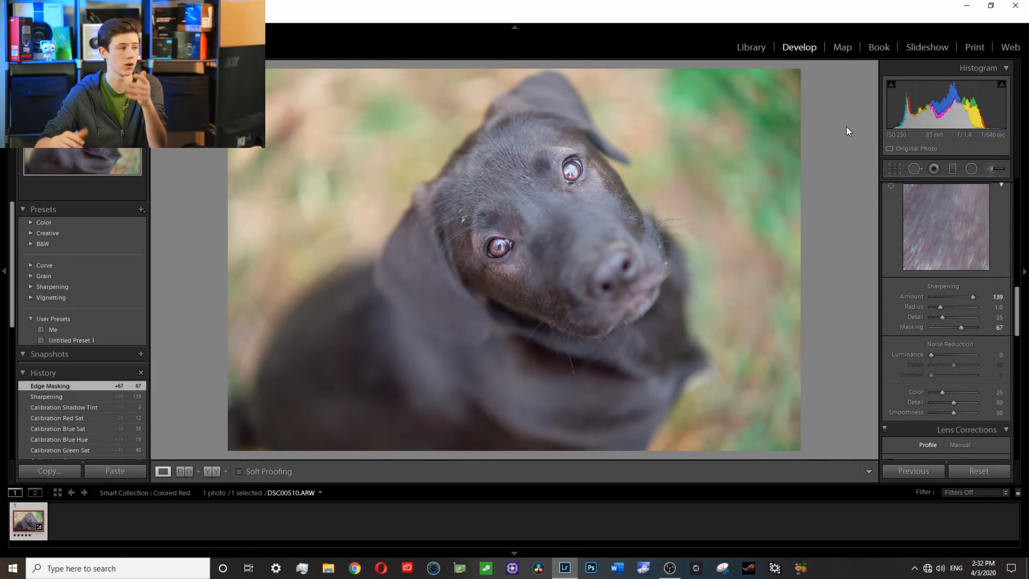
Warm the white balance by setting the color temperature to 4850
{"action": "scroll", "coordinate": [918, 253], "scroll_direction": "up", "scroll_amount": 3}
{"action": "scroll", "coordinate": [918, 253], "scroll_direction": "up", "scroll_amount": 5}
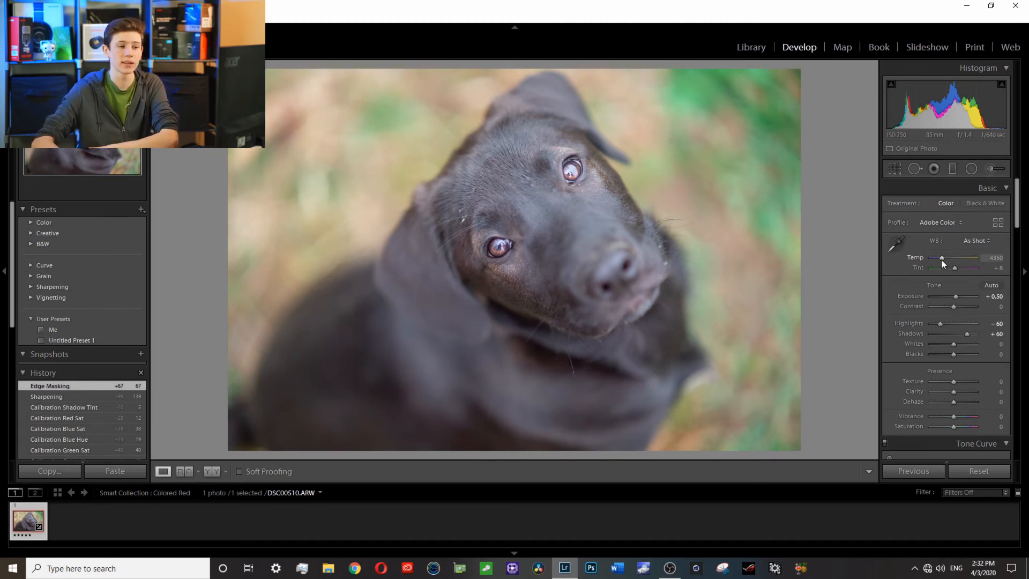
{"action": "scroll", "coordinate": [941, 259], "scroll_direction": "up", "scroll_amount": 5}
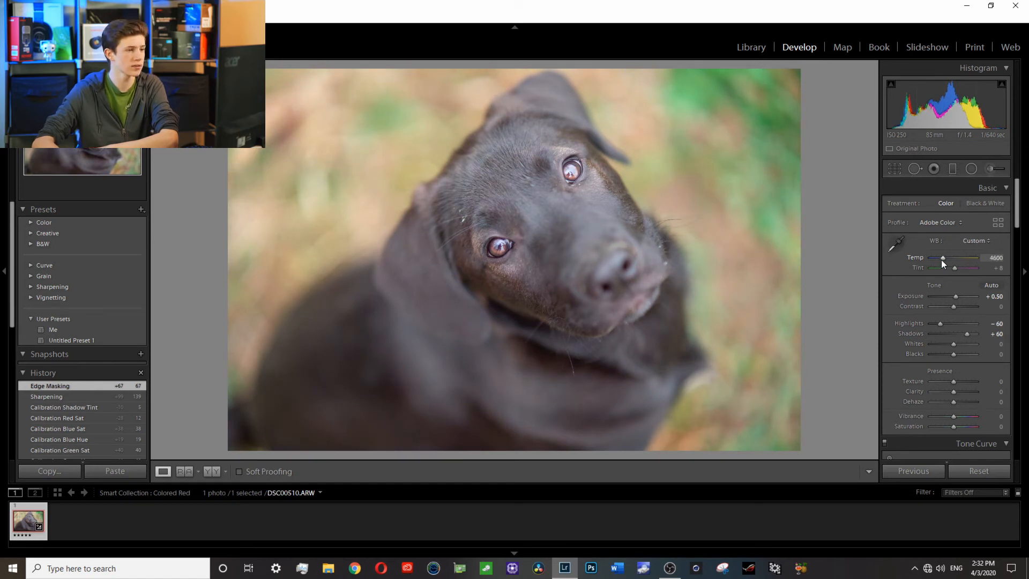
{"action": "scroll", "coordinate": [941, 259], "scroll_direction": "up", "scroll_amount": 5}
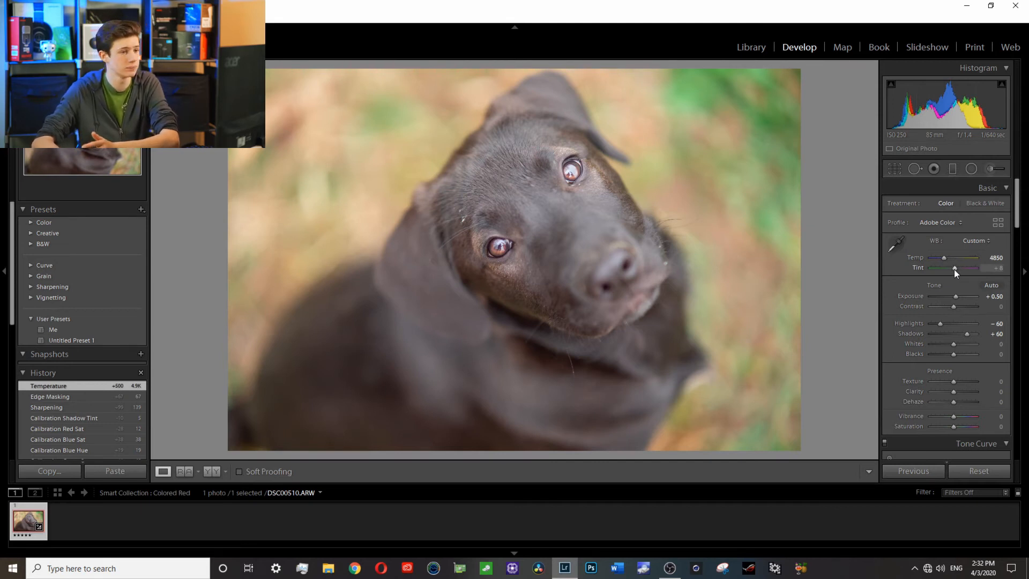
Try shifting the white balance Tint in both directions and return it to +8
{"action": "scroll", "coordinate": [955, 271], "scroll_direction": "down", "scroll_amount": 5}
{"action": "scroll", "coordinate": [954, 269], "scroll_direction": "up", "scroll_amount": 10}
{"action": "scroll", "coordinate": [953, 269], "scroll_direction": "down", "scroll_amount": 5}
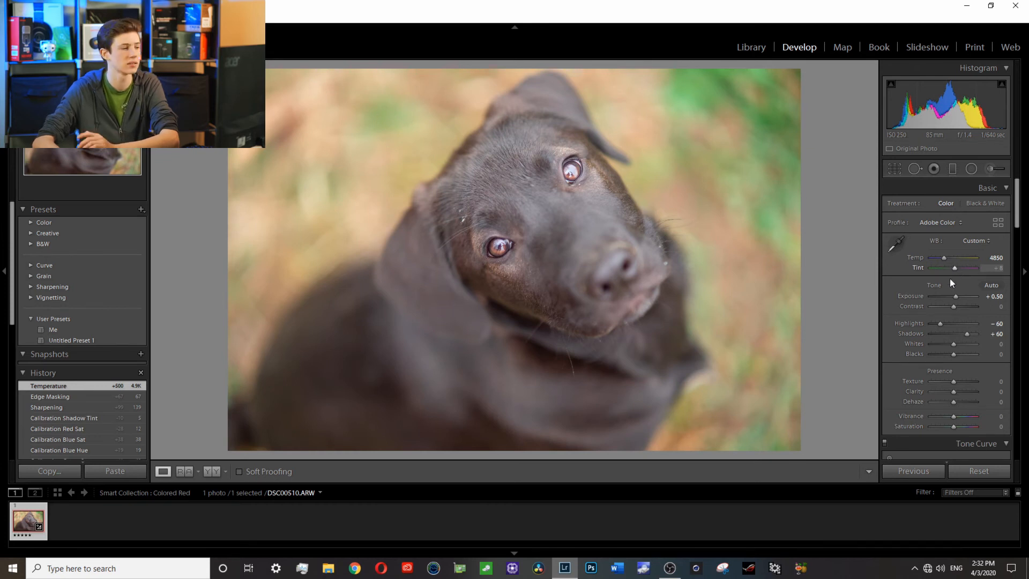
Try different Contrast amounts and set Contrast to +10
{"action": "scroll", "coordinate": [931, 338], "scroll_direction": "down", "scroll_amount": 3}
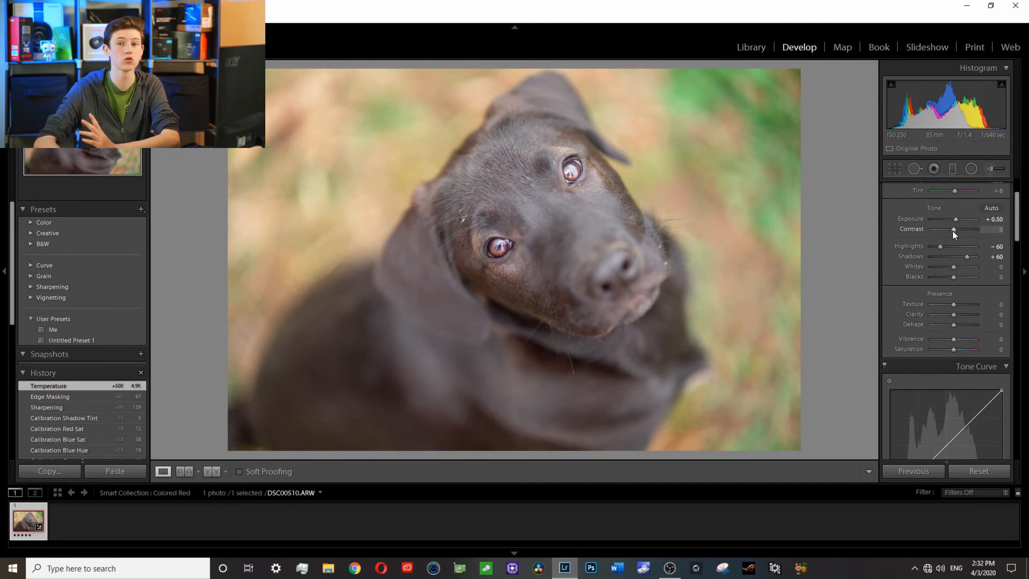
{"action": "left_click_drag", "start_coordinate": [952, 230], "coordinate": [730, 233]}
{"action": "left_click_drag", "start_coordinate": [558, 243], "coordinate": [955, 231]}
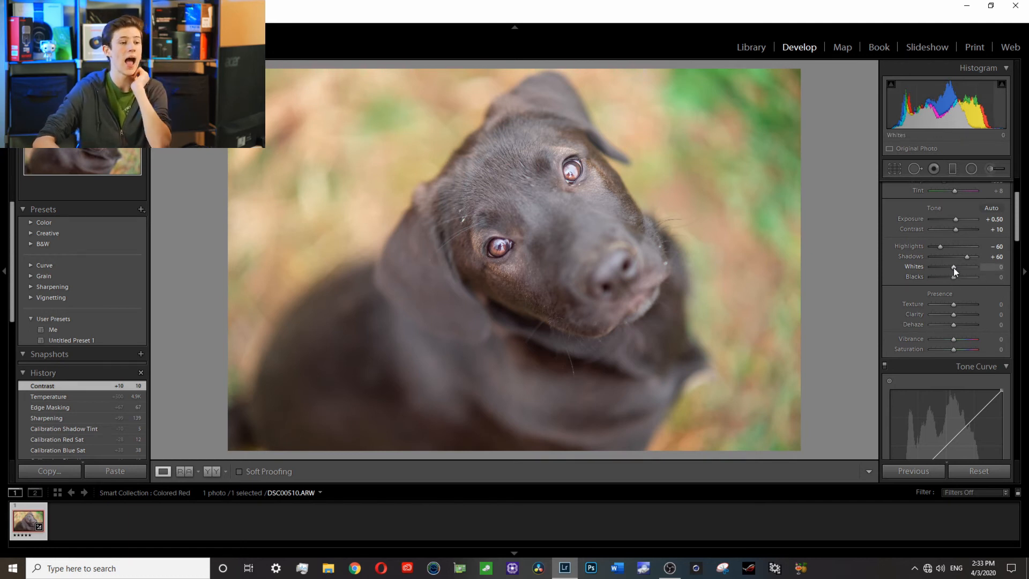
Try Whites at −100 and Blacks at +100, and undo both changes
{"action": "left_click_drag", "start_coordinate": [954, 268], "coordinate": [1005, 274]}
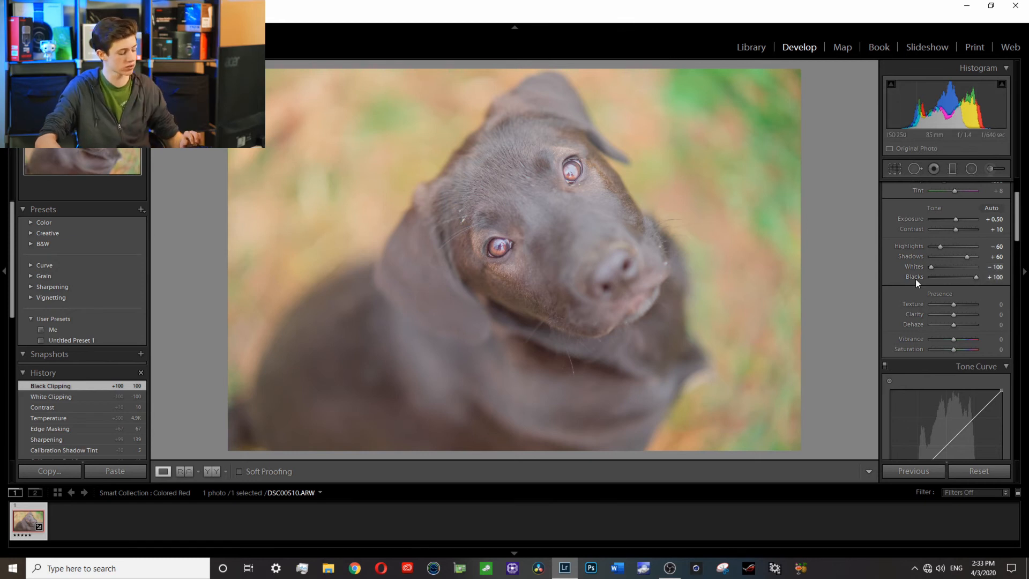
{"action": "key", "text": "ctrl+z"}
{"action": "key", "text": "ctrl+z"}
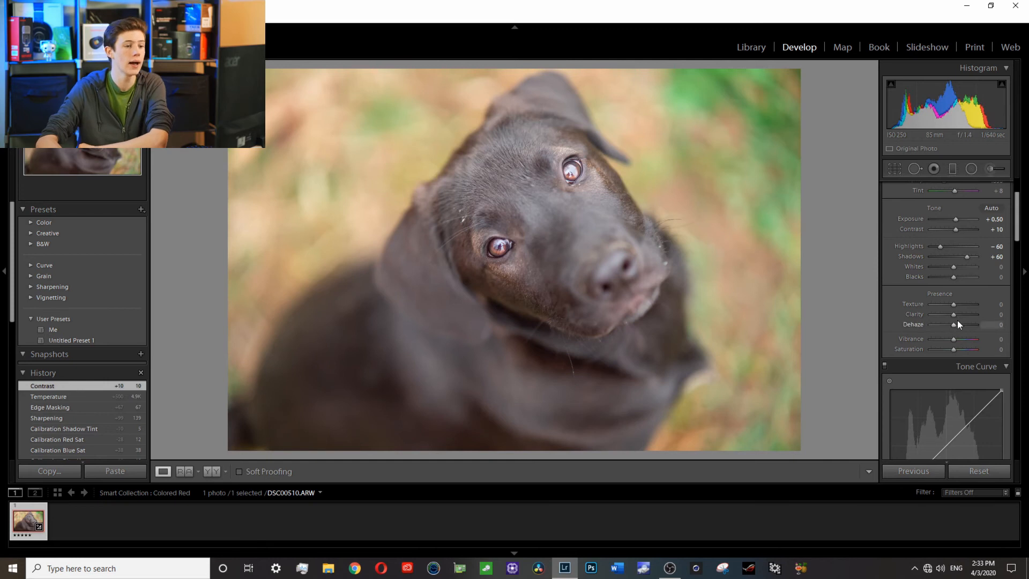
Try Texture at +100 and −21, and reset it to 0
{"action": "scroll", "coordinate": [908, 273], "scroll_direction": "down", "scroll_amount": 3}
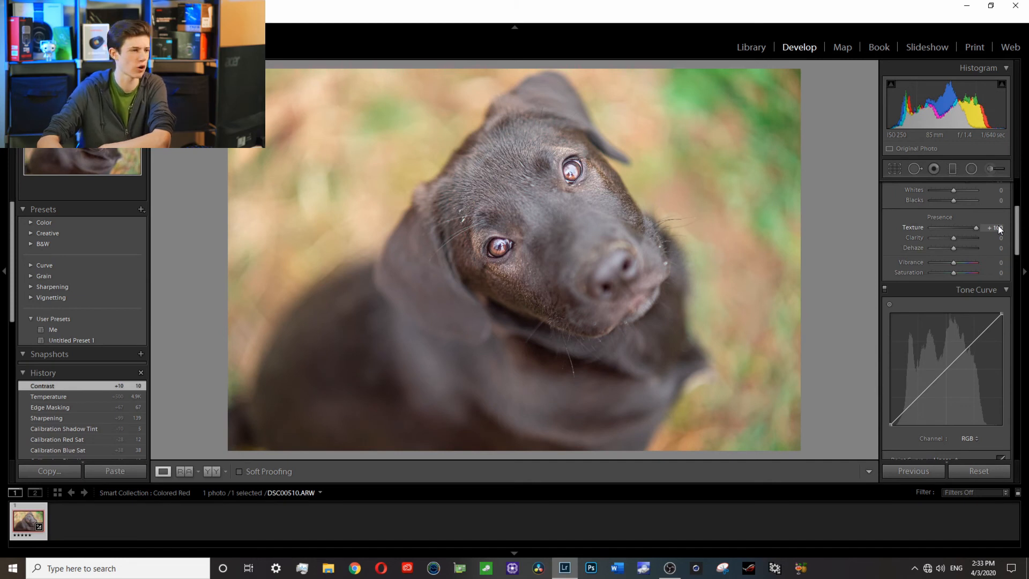
{"action": "left_click", "coordinate": [950, 229]}
{"action": "double_click", "coordinate": [948, 229]}
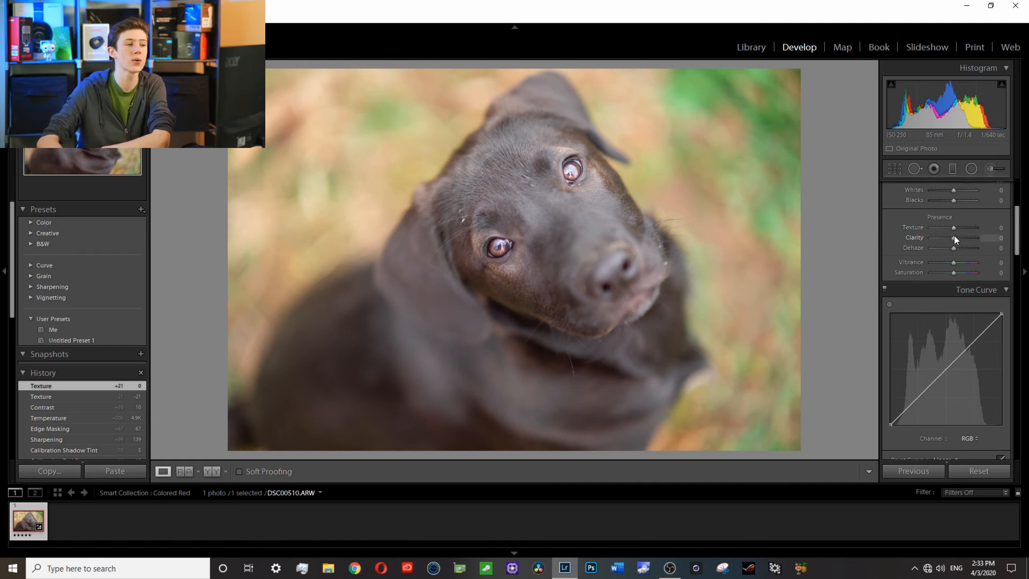
Try Clarity and Texture at +100, reset Texture to 0, and settle Clarity at +9
{"action": "left_click_drag", "start_coordinate": [954, 235], "coordinate": [997, 240]}
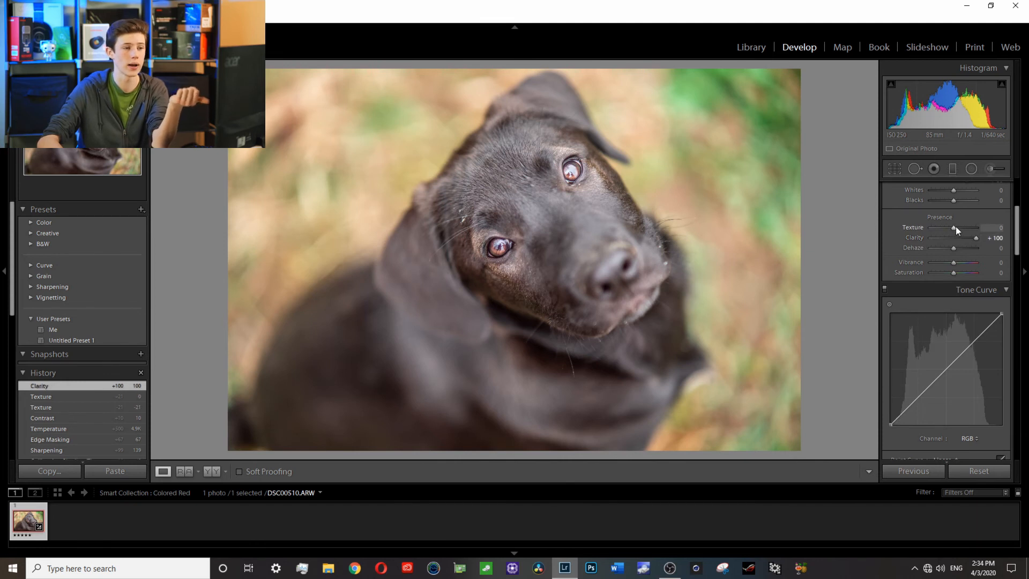
{"action": "left_click_drag", "start_coordinate": [954, 228], "coordinate": [989, 230]}
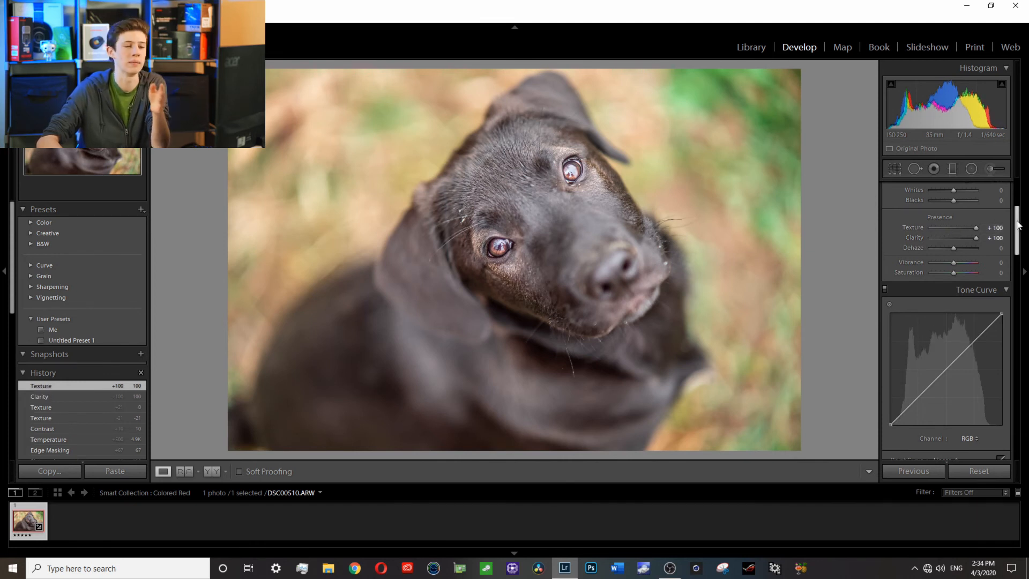
{"action": "double_click", "coordinate": [979, 227]}
{"action": "left_click_drag", "start_coordinate": [976, 236], "coordinate": [956, 241]}
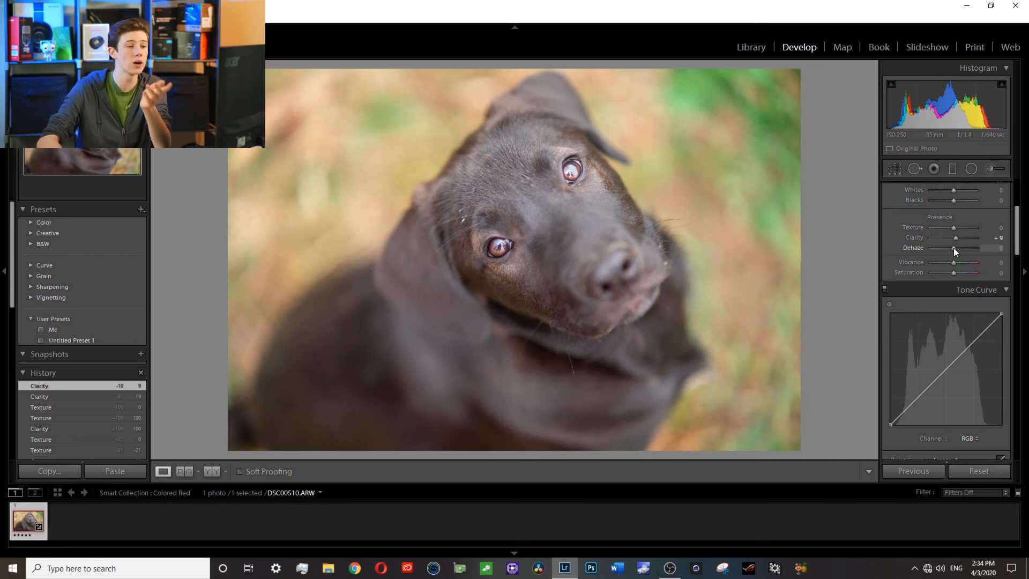
Try Dehaze at +71 and Vibrance at +20, +30 and +100, and reset both settings to 0
{"action": "left_click_drag", "start_coordinate": [953, 248], "coordinate": [971, 246]}
{"action": "double_click", "coordinate": [970, 246]}
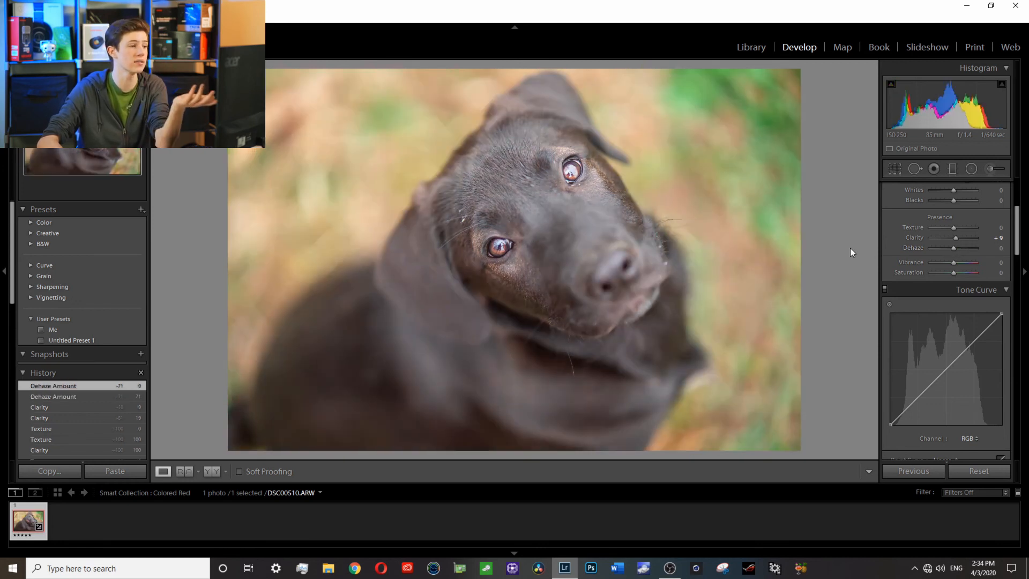
{"action": "left_click", "coordinate": [956, 264]}
{"action": "key", "text": "Up"}
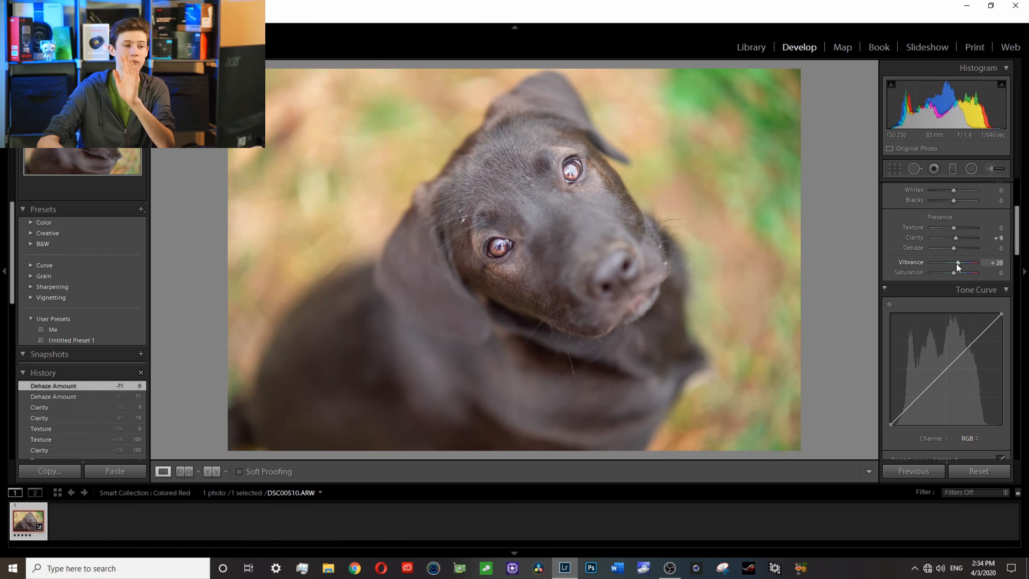
{"action": "key", "text": "Up"}
{"action": "key", "text": "Up"}
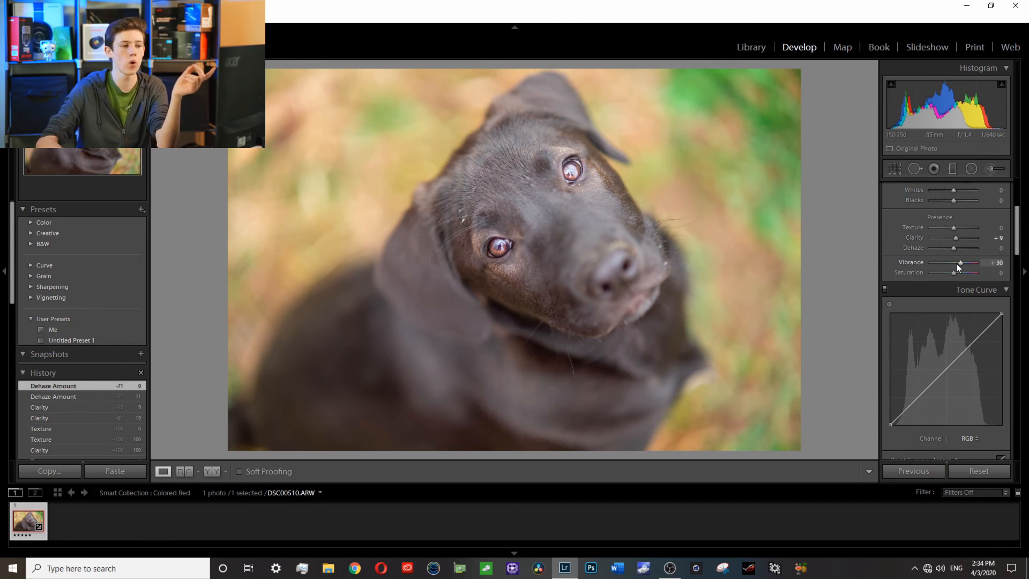
{"action": "left_click_drag", "start_coordinate": [963, 262], "coordinate": [987, 263]}
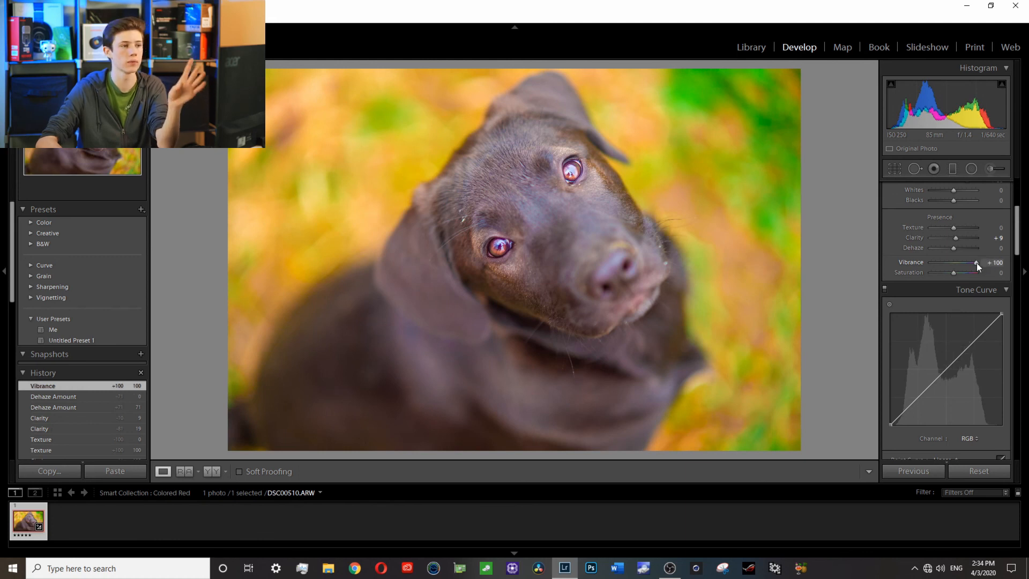
{"action": "double_click", "coordinate": [977, 262]}
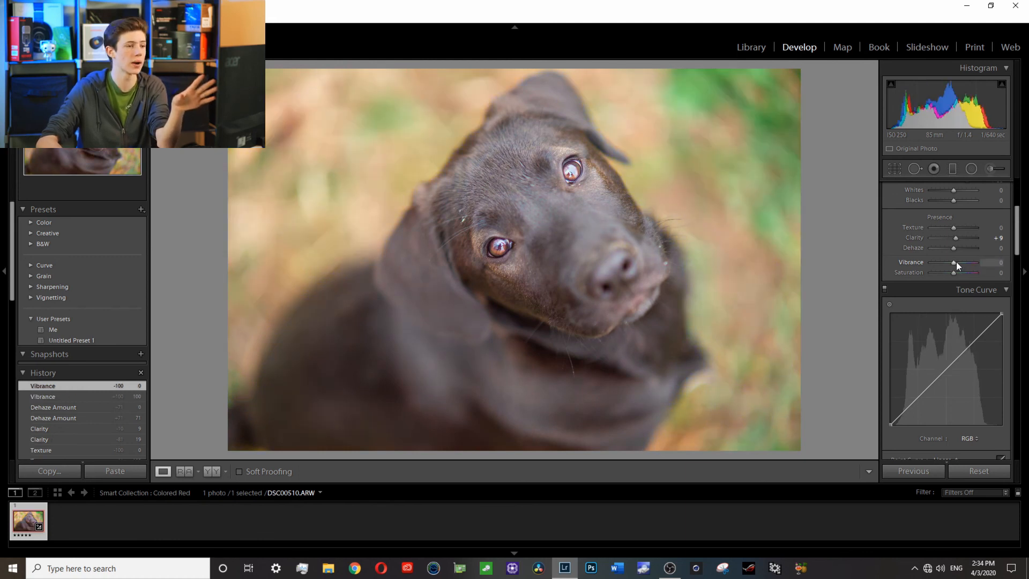
Raise Vibrance to +15 and Saturation to +25
{"action": "key", "text": "Up"}
{"action": "key", "text": "Up"}
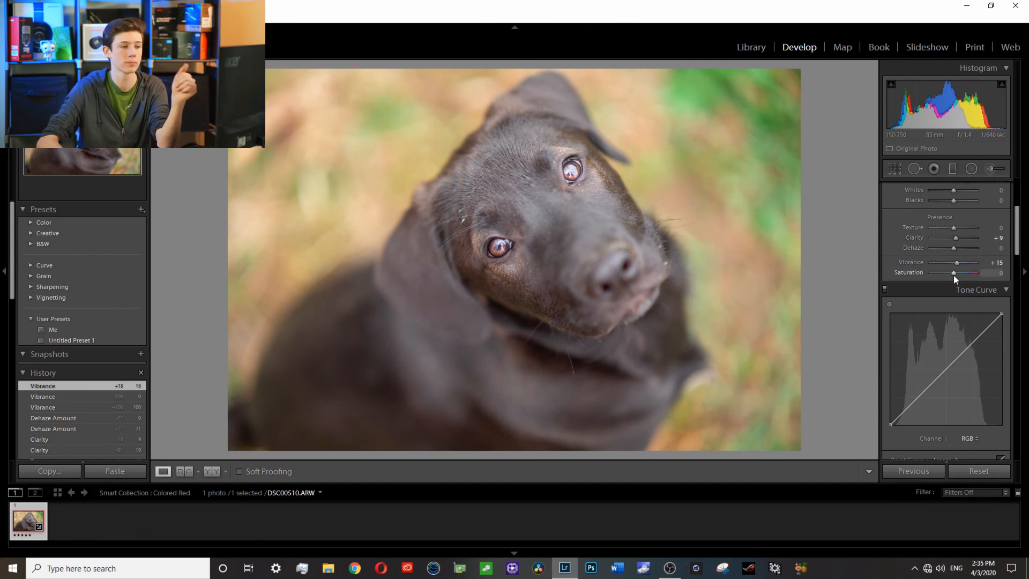
{"action": "key", "text": "Up"}
{"action": "key", "text": "Up"}
{"action": "key", "text": "Up"}
{"action": "key", "text": "Up"}
{"action": "key", "text": "Up"}
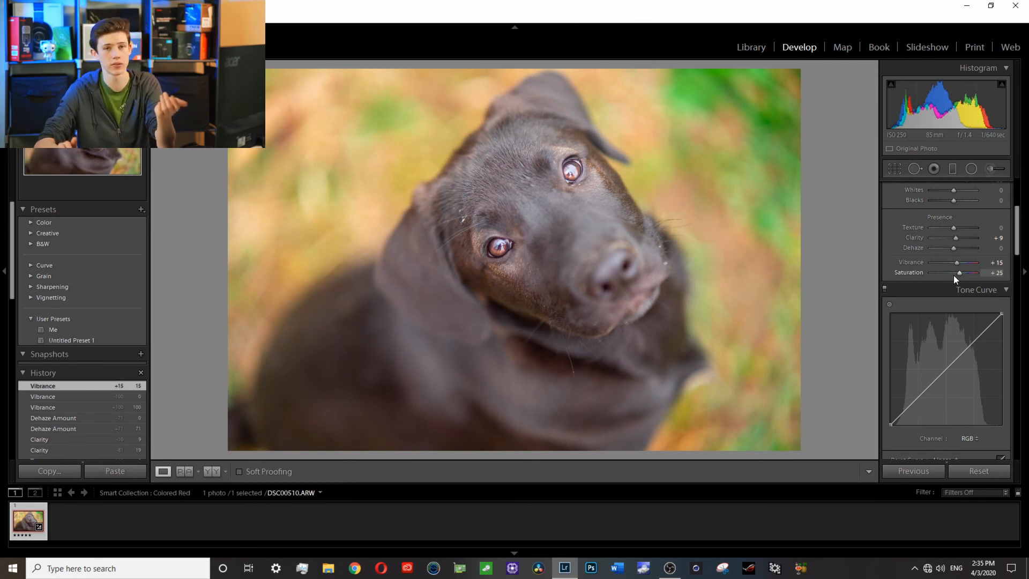
Lower Clarity to +4 and raise the sharpening Masking to 77
{"action": "scroll", "coordinate": [952, 289], "scroll_direction": "up", "scroll_amount": 3}
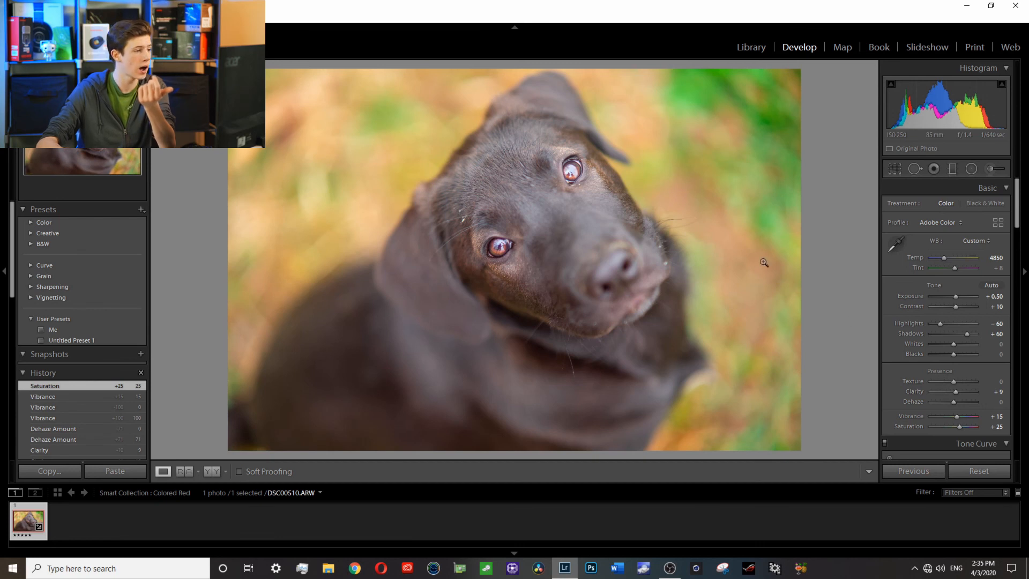
{"action": "left_click_drag", "start_coordinate": [494, 271], "coordinate": [564, 261]}
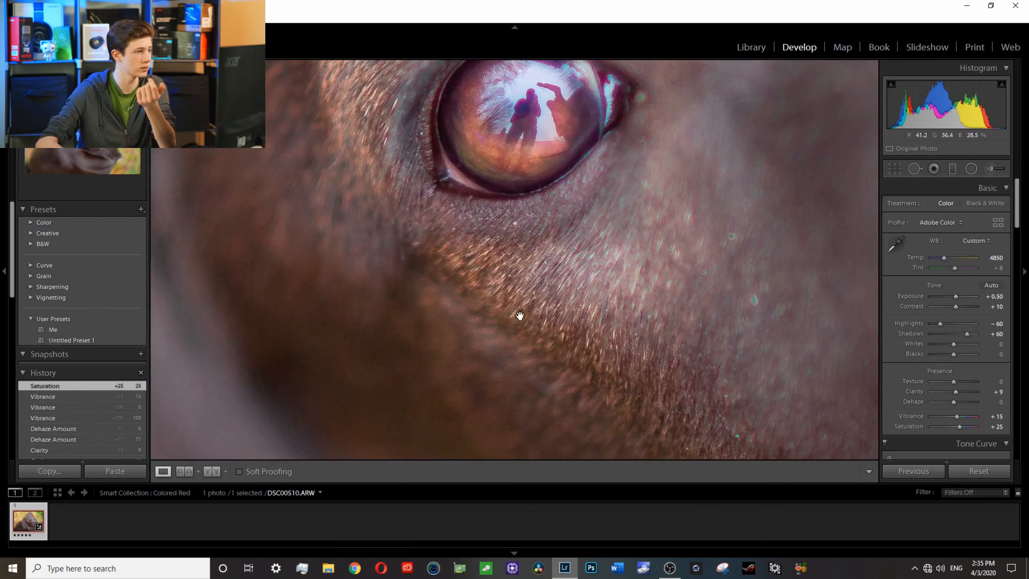
{"action": "left_click_drag", "start_coordinate": [589, 274], "coordinate": [496, 332]}
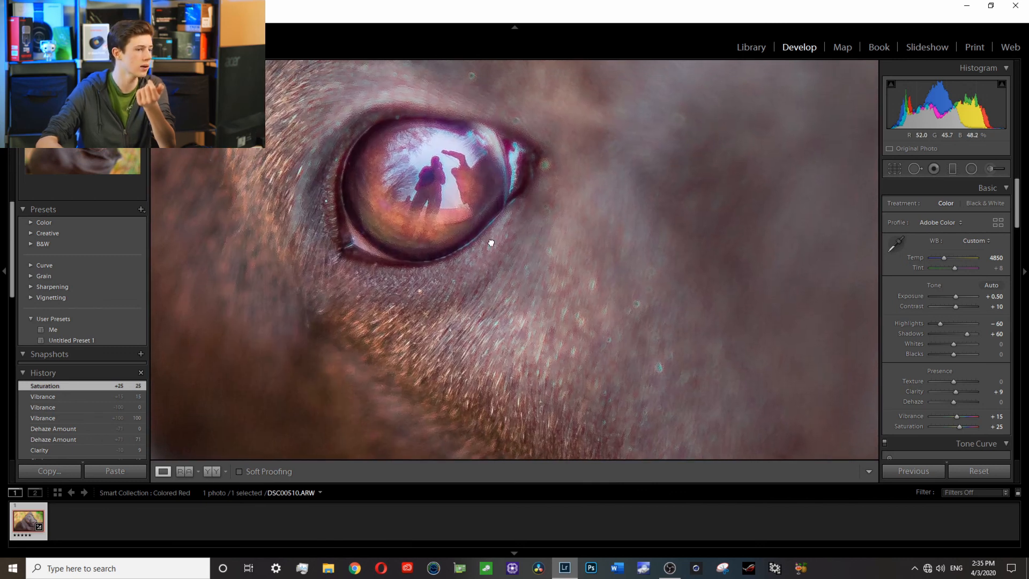
{"action": "left_click", "coordinate": [490, 243]}
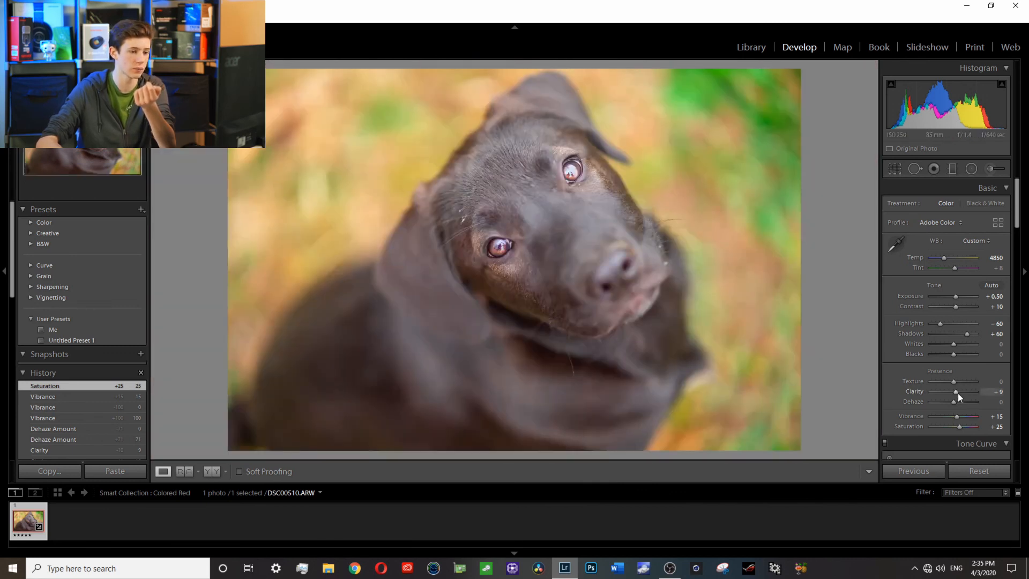
{"action": "scroll", "coordinate": [929, 331], "scroll_direction": "down", "scroll_amount": 10}
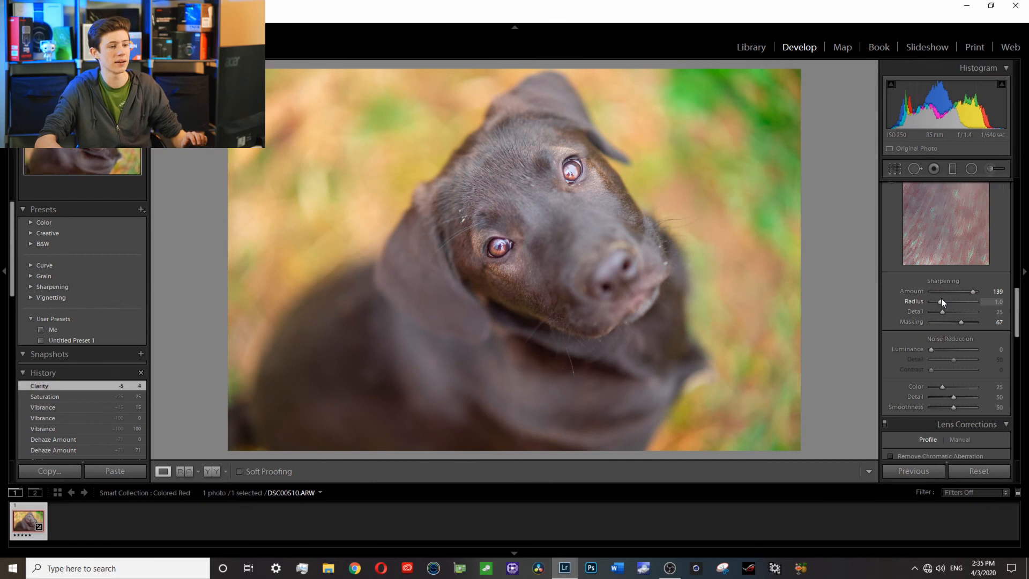
{"action": "left_click_drag", "start_coordinate": [960, 322], "coordinate": [965, 318]}
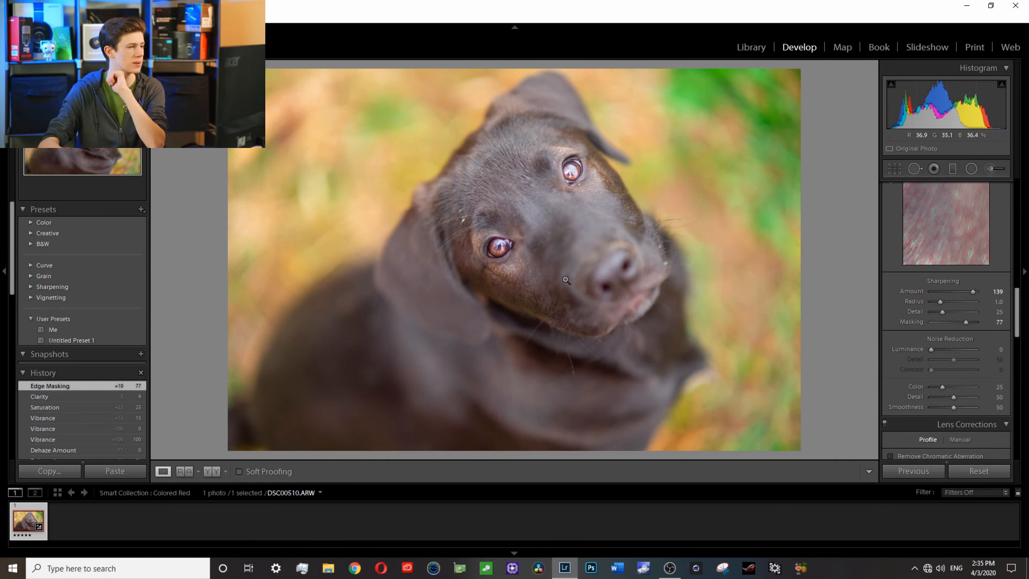
{"action": "scroll", "coordinate": [967, 276], "scroll_direction": "up", "scroll_amount": 10}
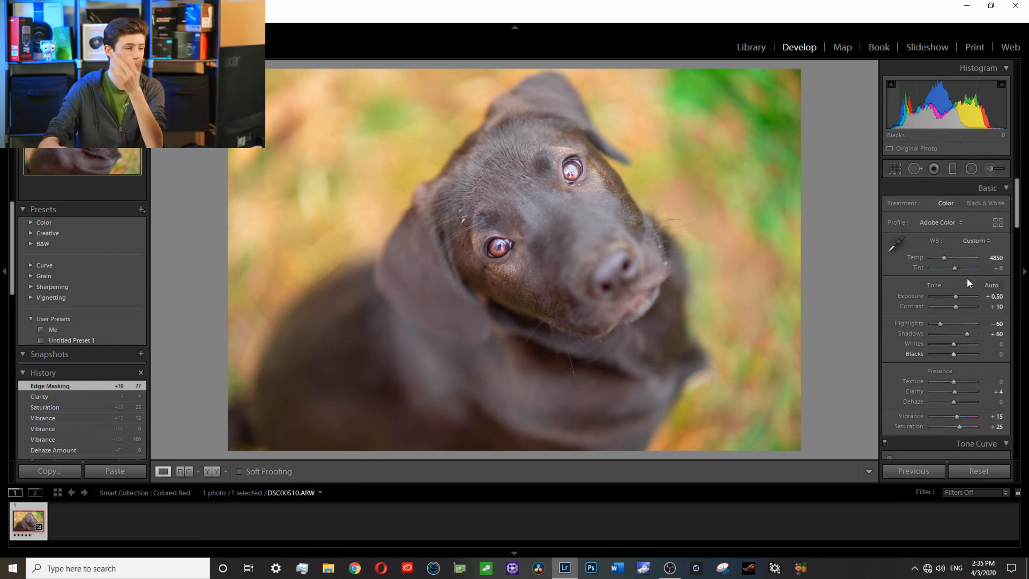